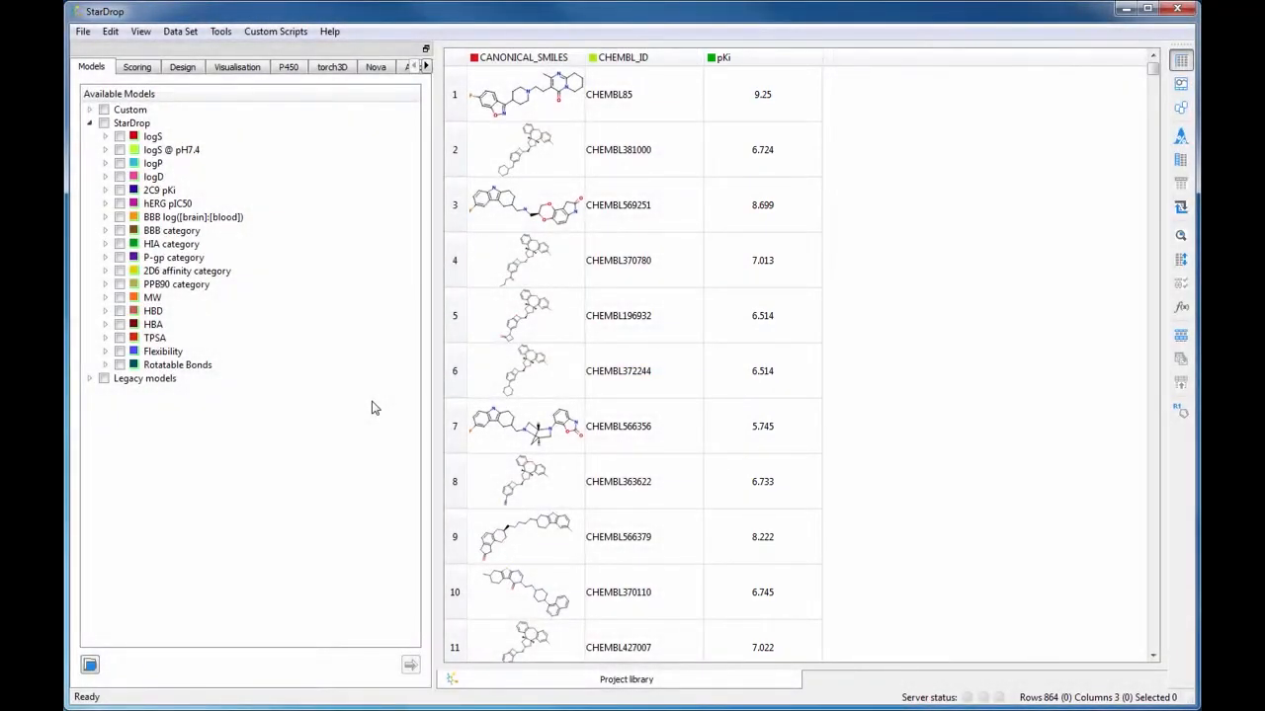
# Run all the models in the StarDrop group on the compounds of the project library.
pyautogui.click(104, 123)
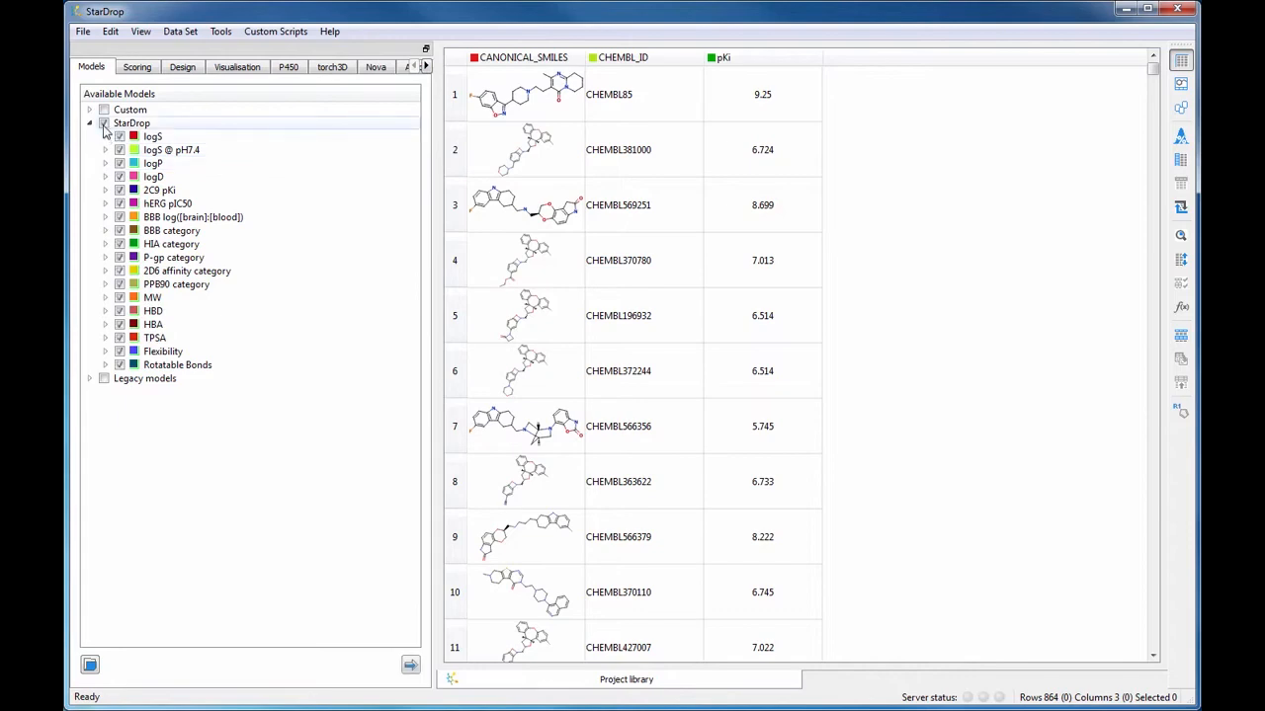
pyautogui.click(410, 665)
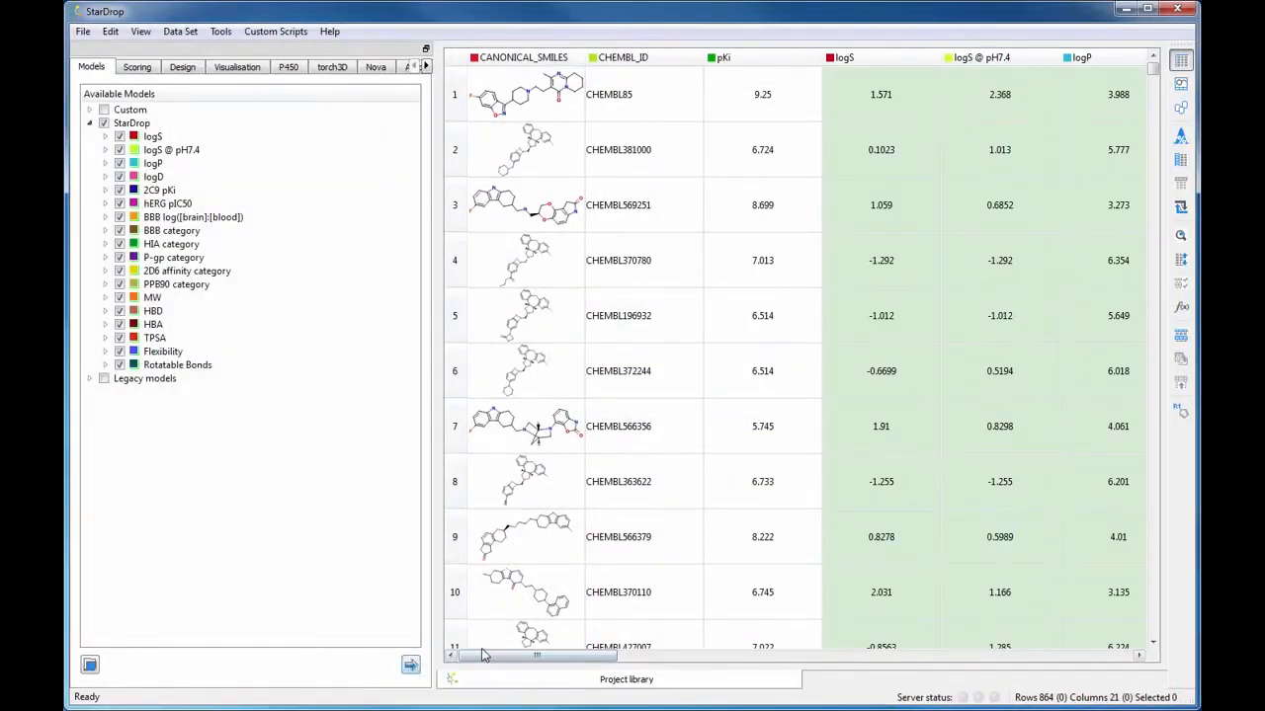
pyautogui.moveTo(490, 656)
pyautogui.mouseDown()
pyautogui.moveTo(1012, 666)
pyautogui.moveTo(471, 671)
pyautogui.mouseUp()
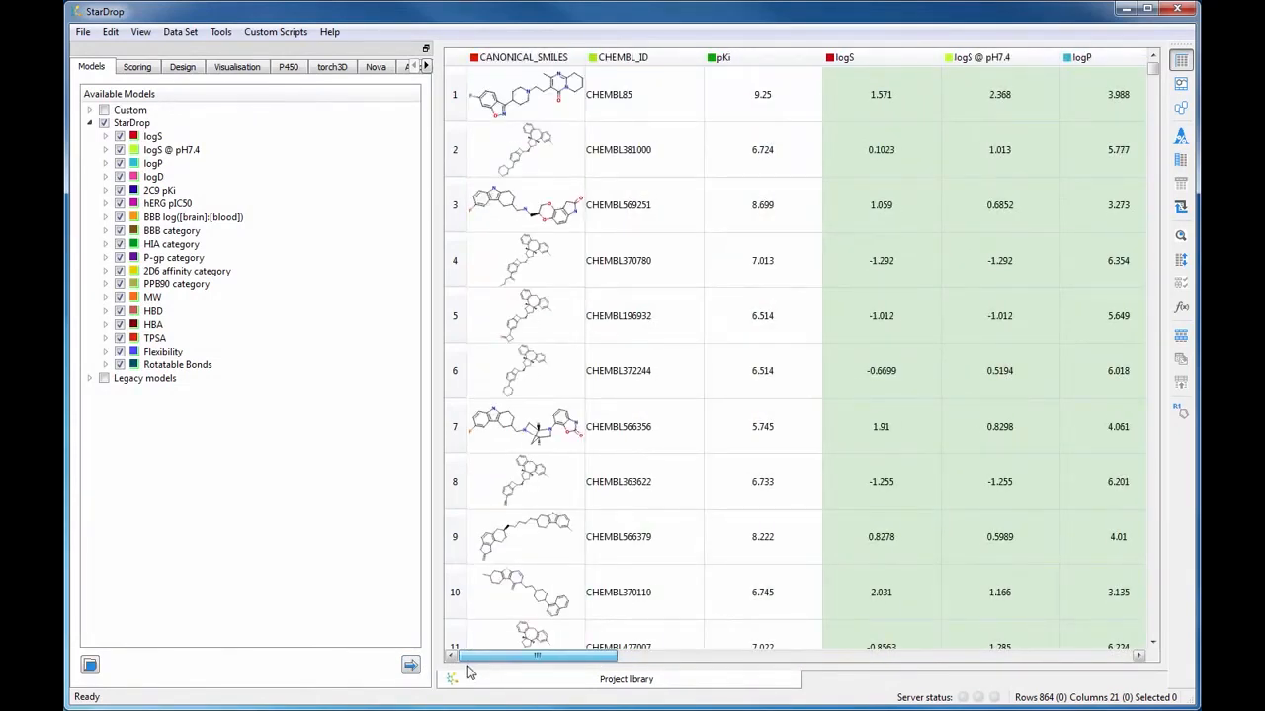
# Score the project library with the Potent + Oral CNS Scoring Profile and look through the scored compounds.
pyautogui.click(137, 68)
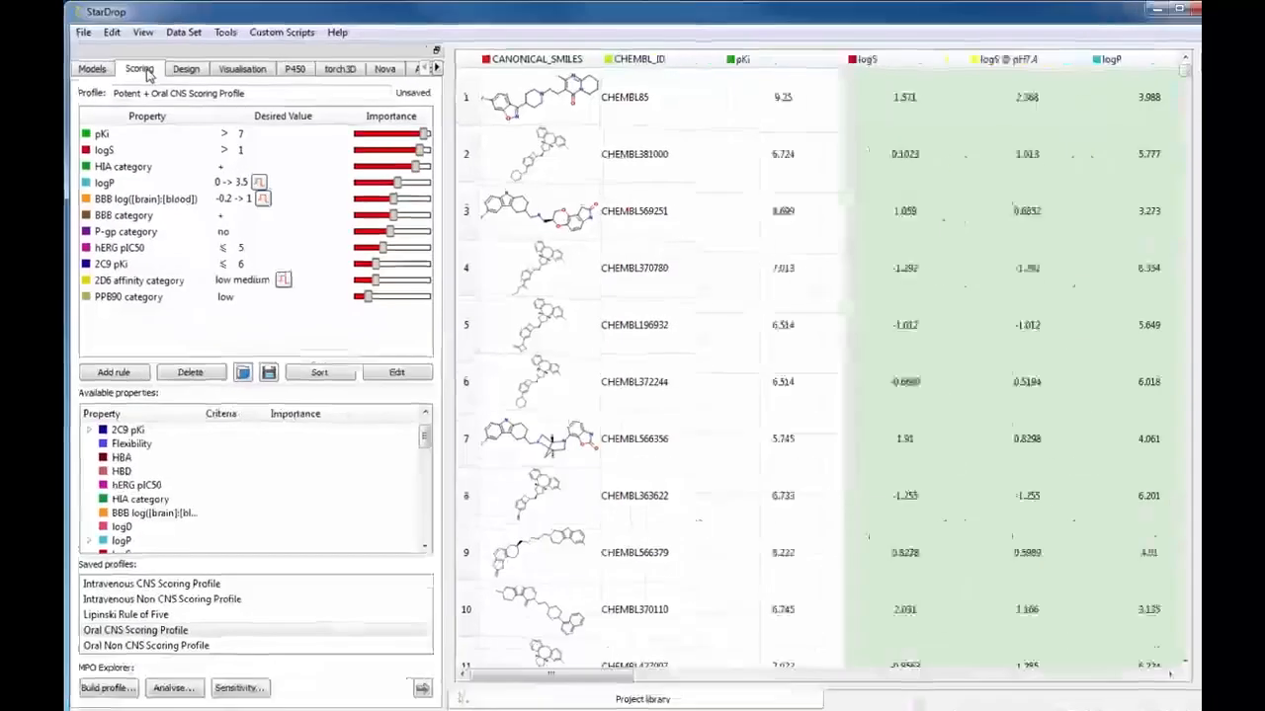
pyautogui.click(411, 669)
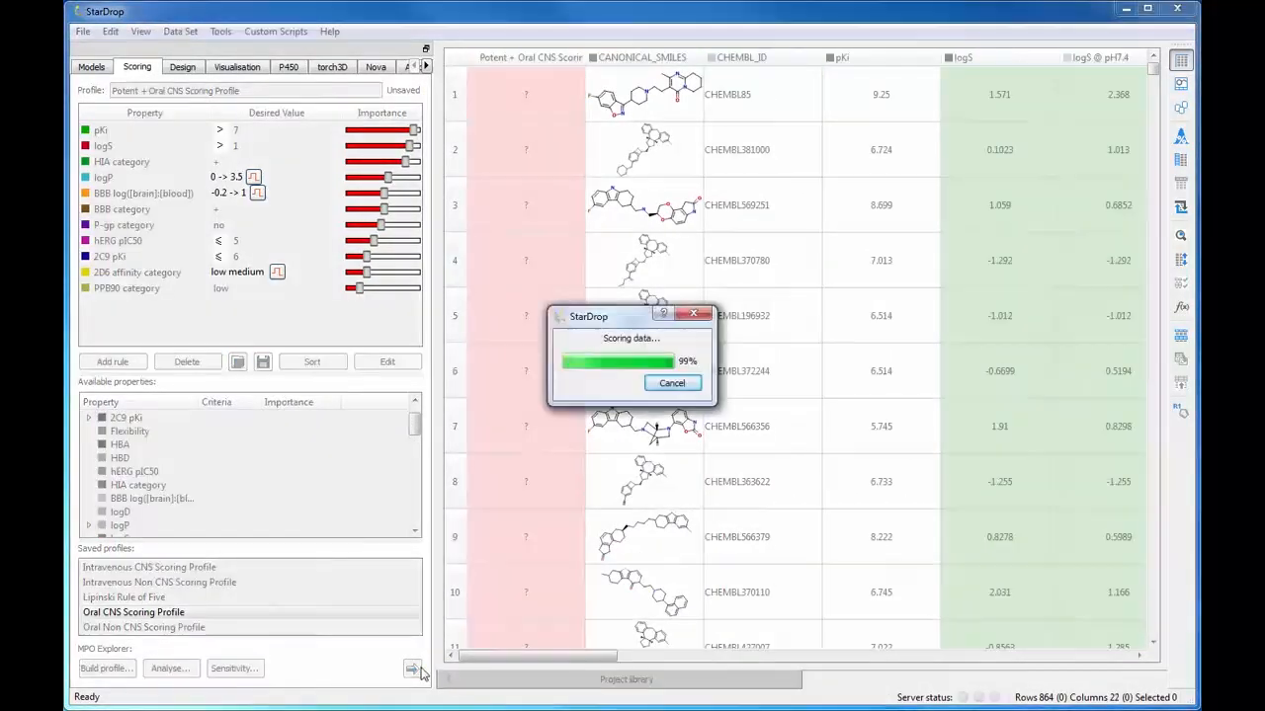
pyautogui.scroll(-15, 551, 575)
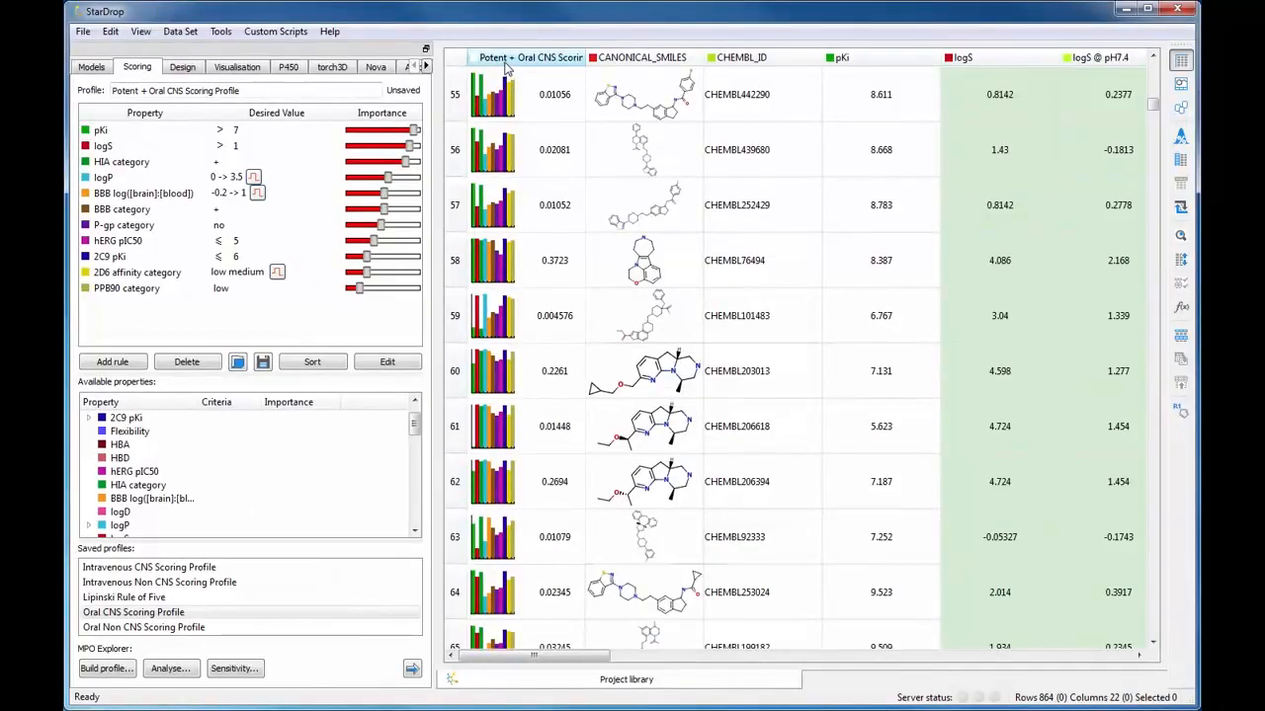
# Sort the data set by the Potent + Oral CNS Scoring Profile in descending order and view the top-ranked compounds.
pyautogui.rightClick(509, 30)
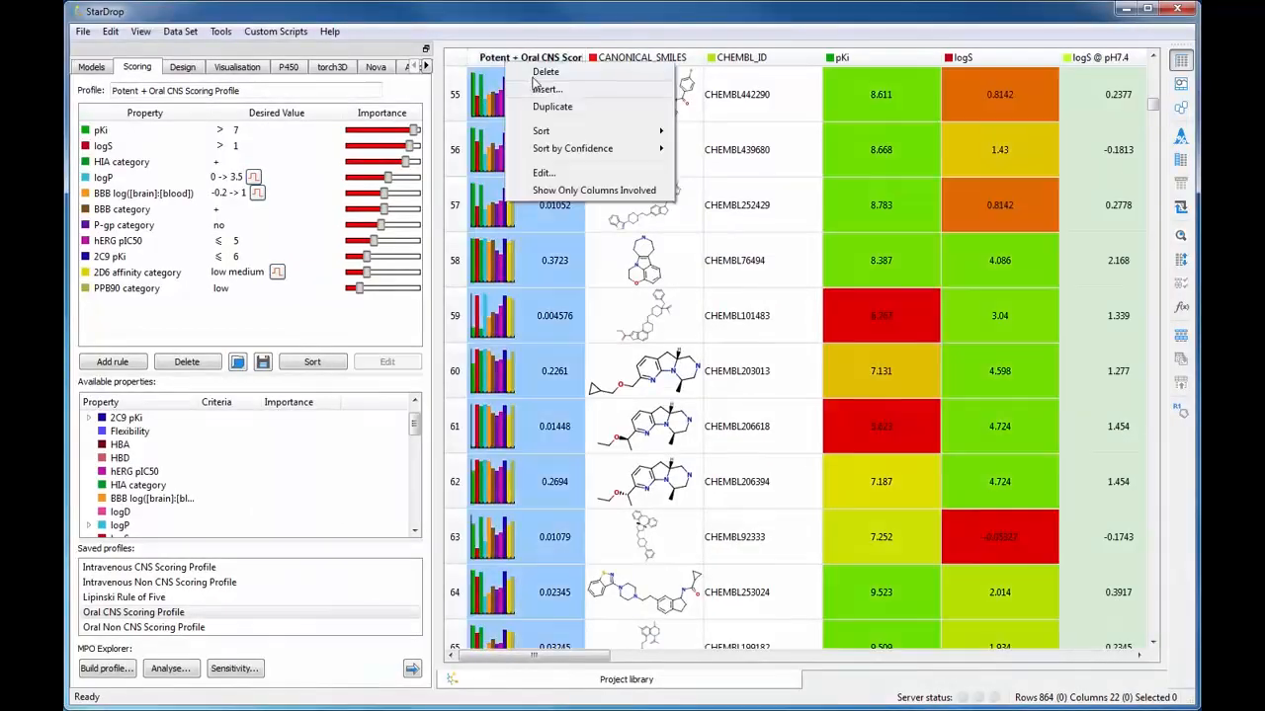
pyautogui.moveTo(555, 132)
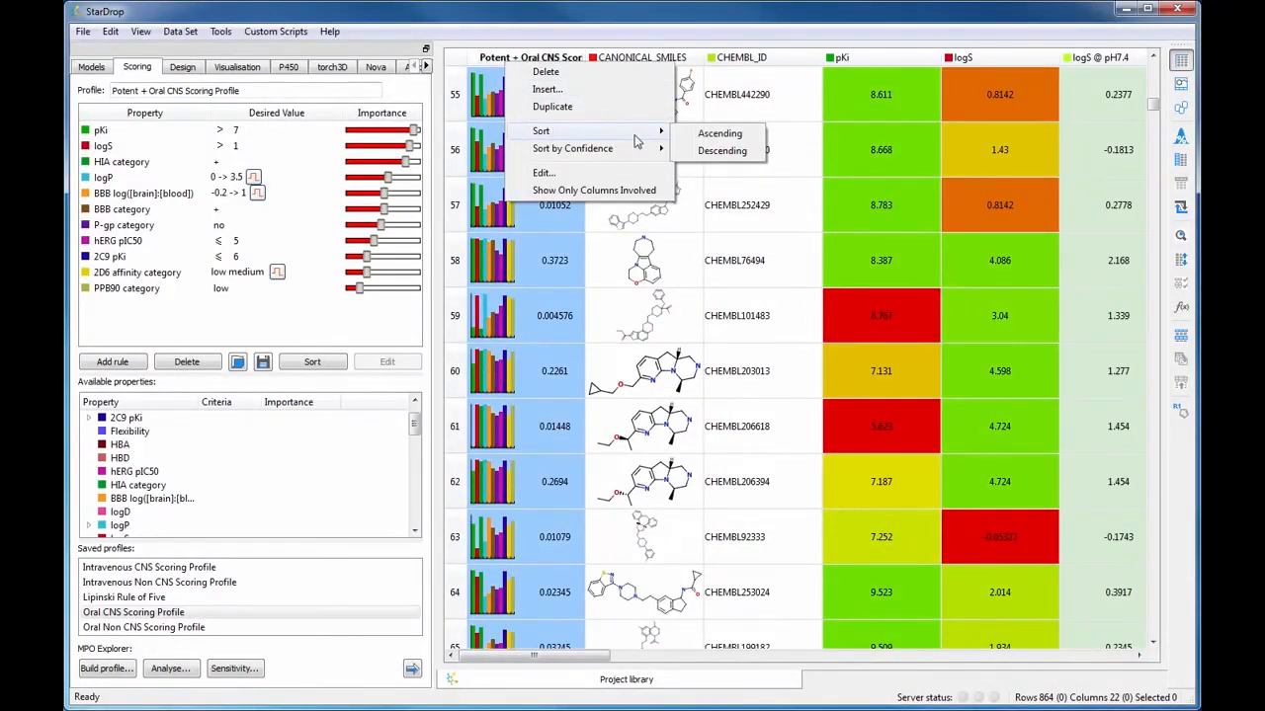
pyautogui.click(721, 151)
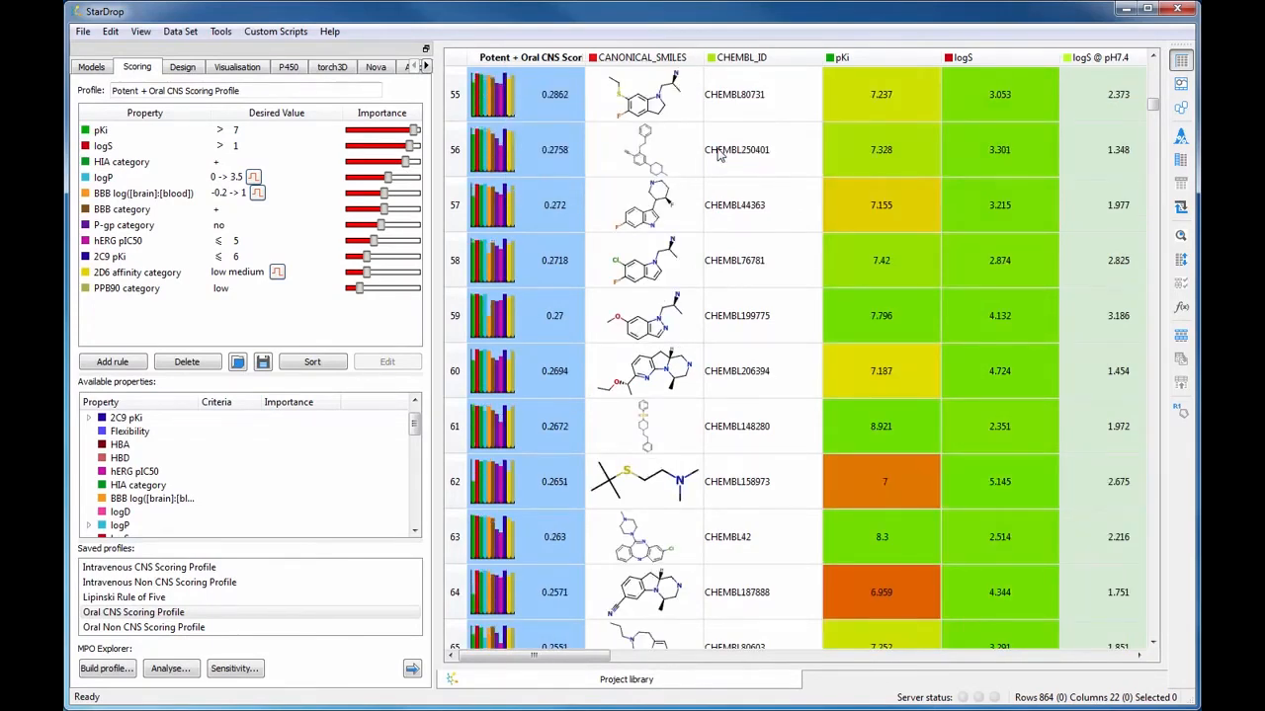
pyautogui.scroll(16, 721, 151)
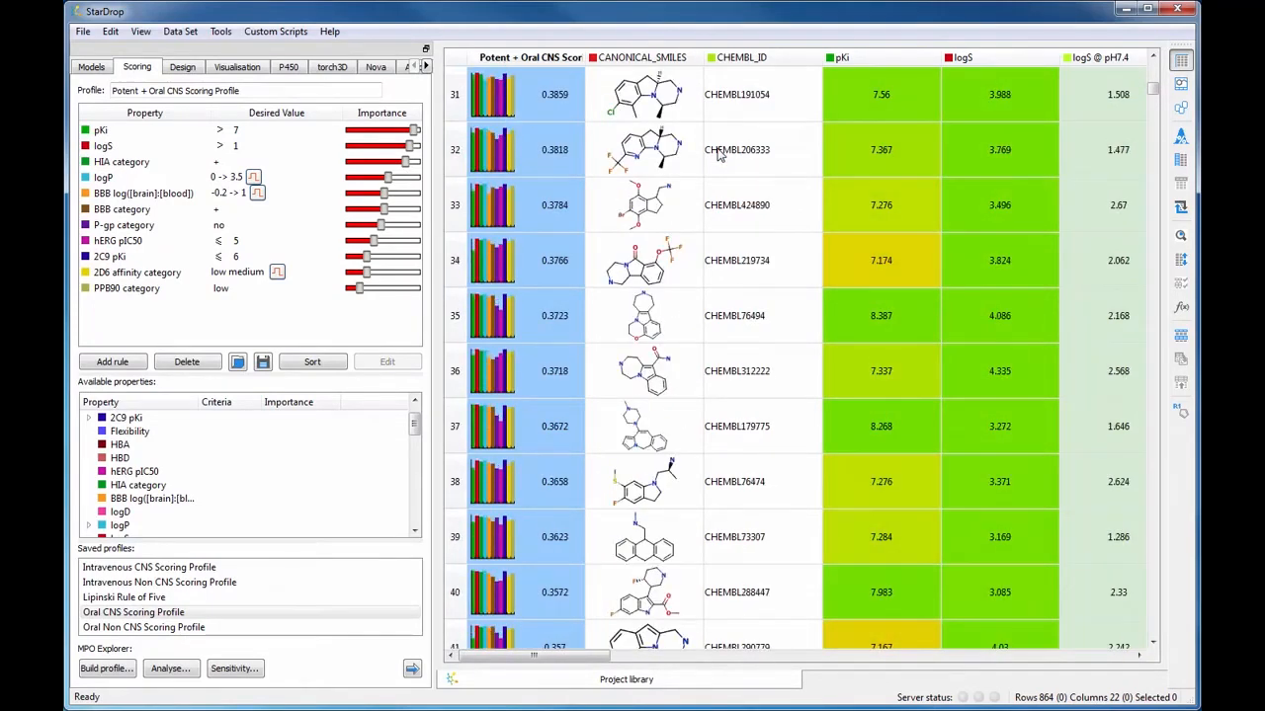
pyautogui.scroll(2, 727, 161)
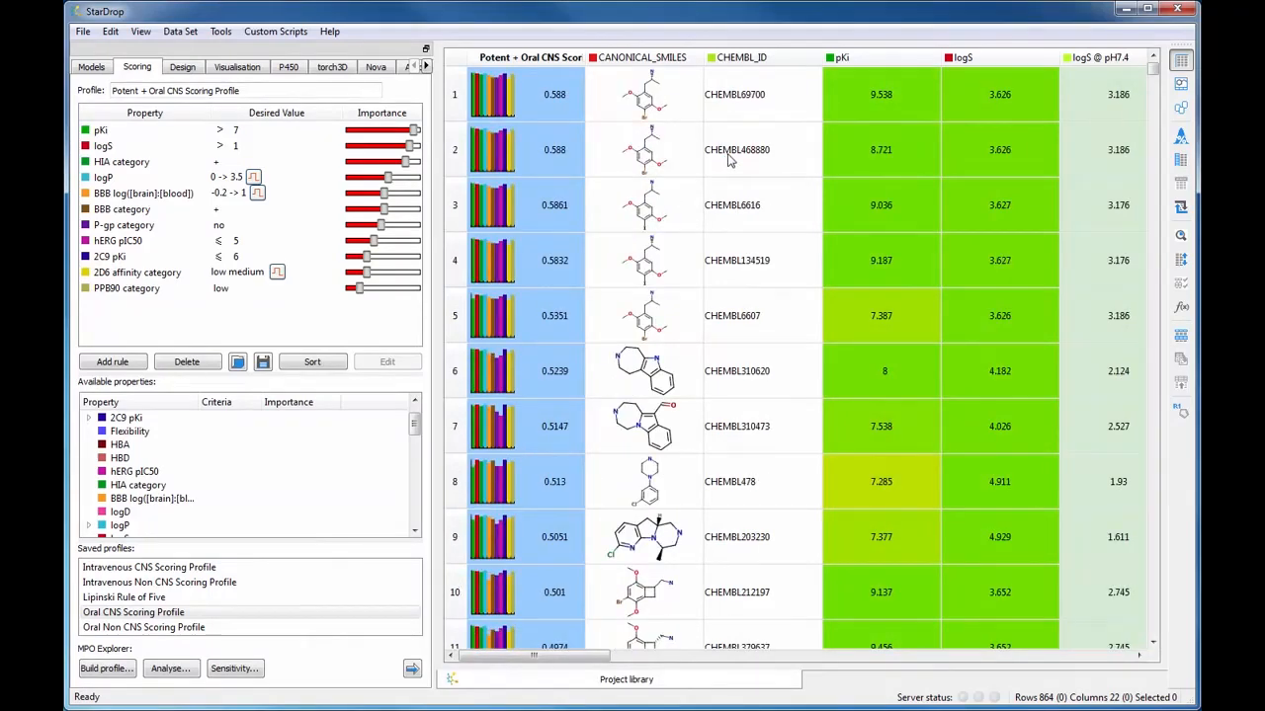
# Show the Project Chemical Space plot and select the compounds in rows 5, 7 and 9 to locate them in it.
pyautogui.click(257, 74)
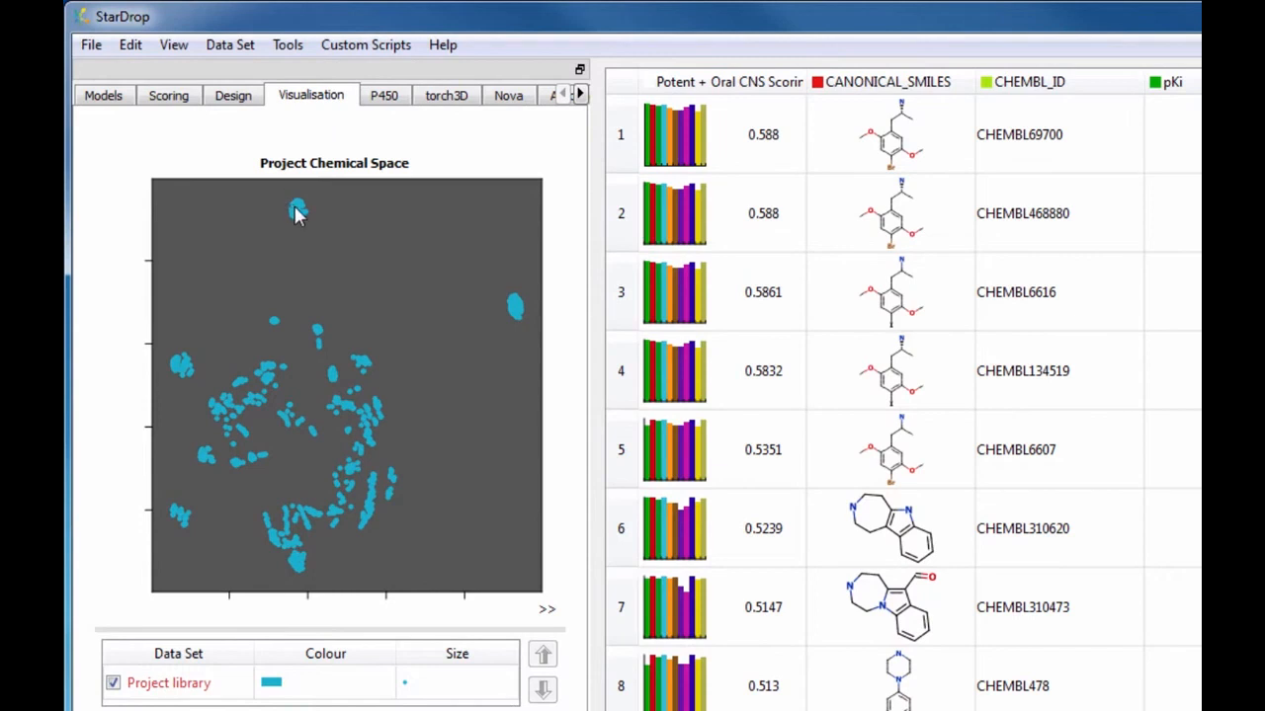
pyautogui.moveTo(298, 209)
pyautogui.moveTo(514, 318)
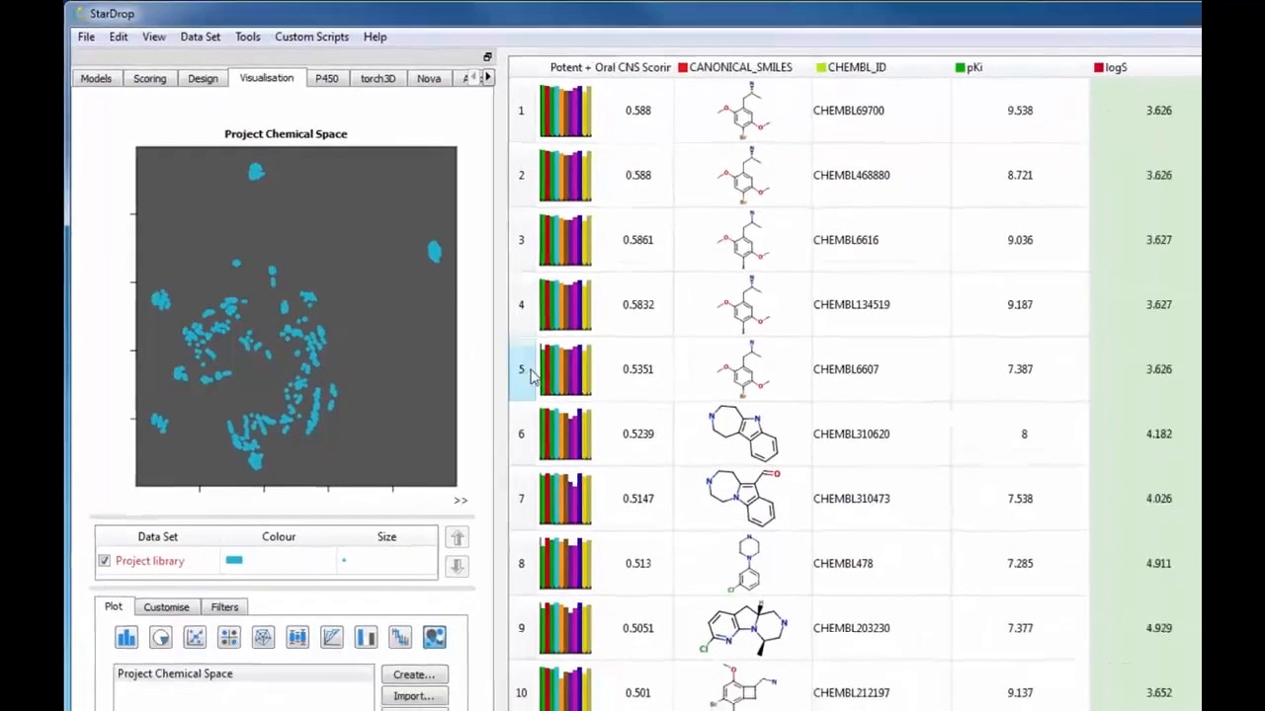
pyautogui.click(624, 452)
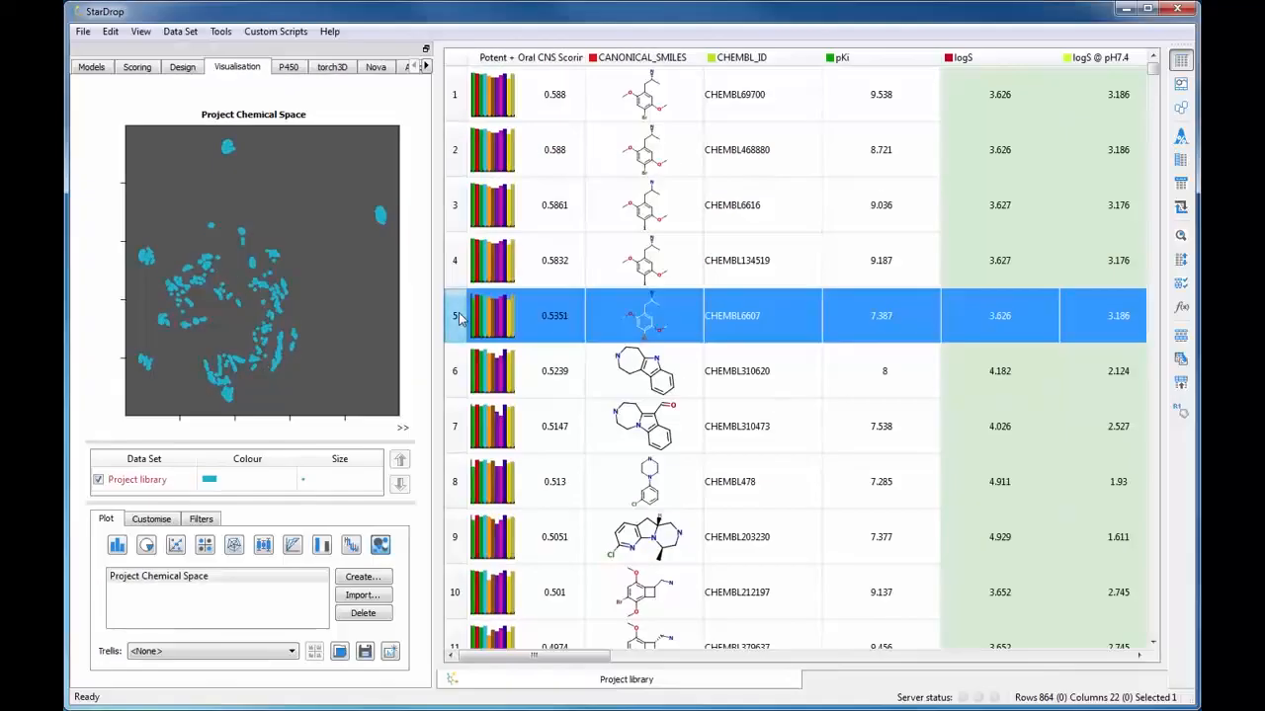
pyautogui.keyDown('ctrl'); pyautogui.click(451, 426); pyautogui.keyUp('ctrl')
pyautogui.keyDown('ctrl'); pyautogui.click(455, 537); pyautogui.keyUp('ctrl')
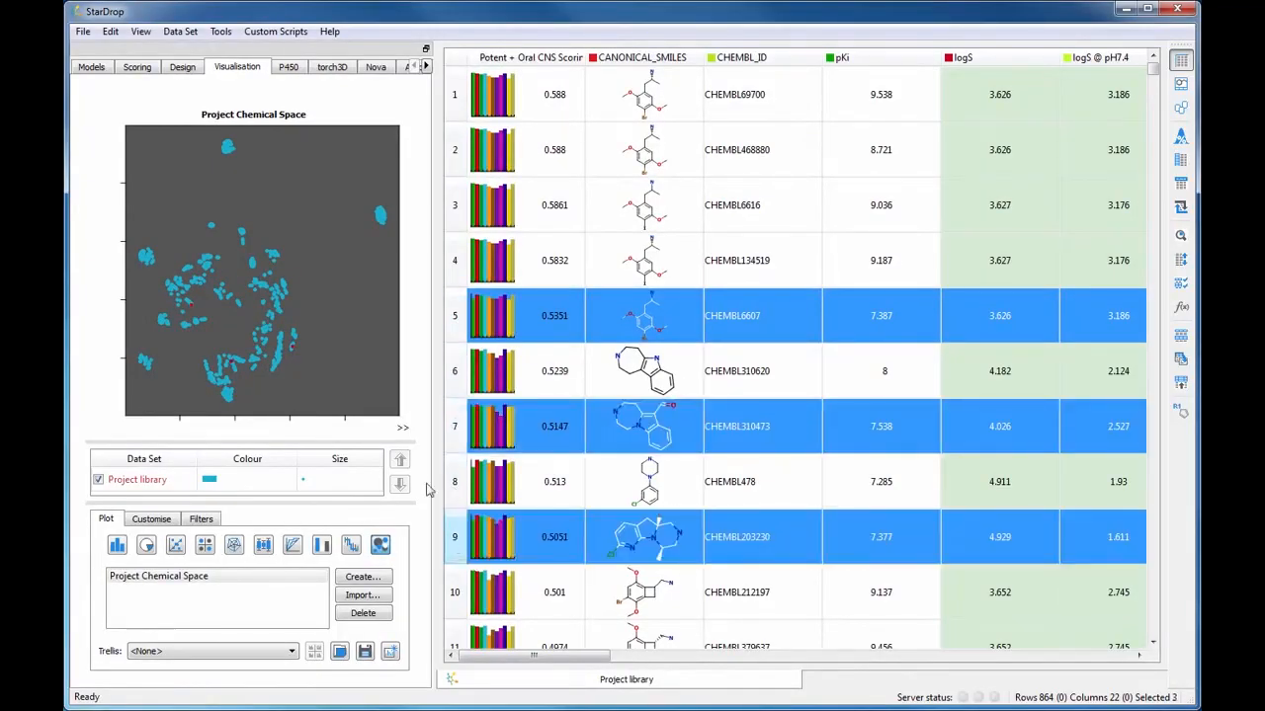
# Lasso a small cluster in the chemical space plot, examine its compounds in the table and clear the selection.
pyautogui.click(203, 318)
pyautogui.moveTo(188, 316); pyautogui.dragTo(209, 325)
pyautogui.scroll(-3, 583, 404)
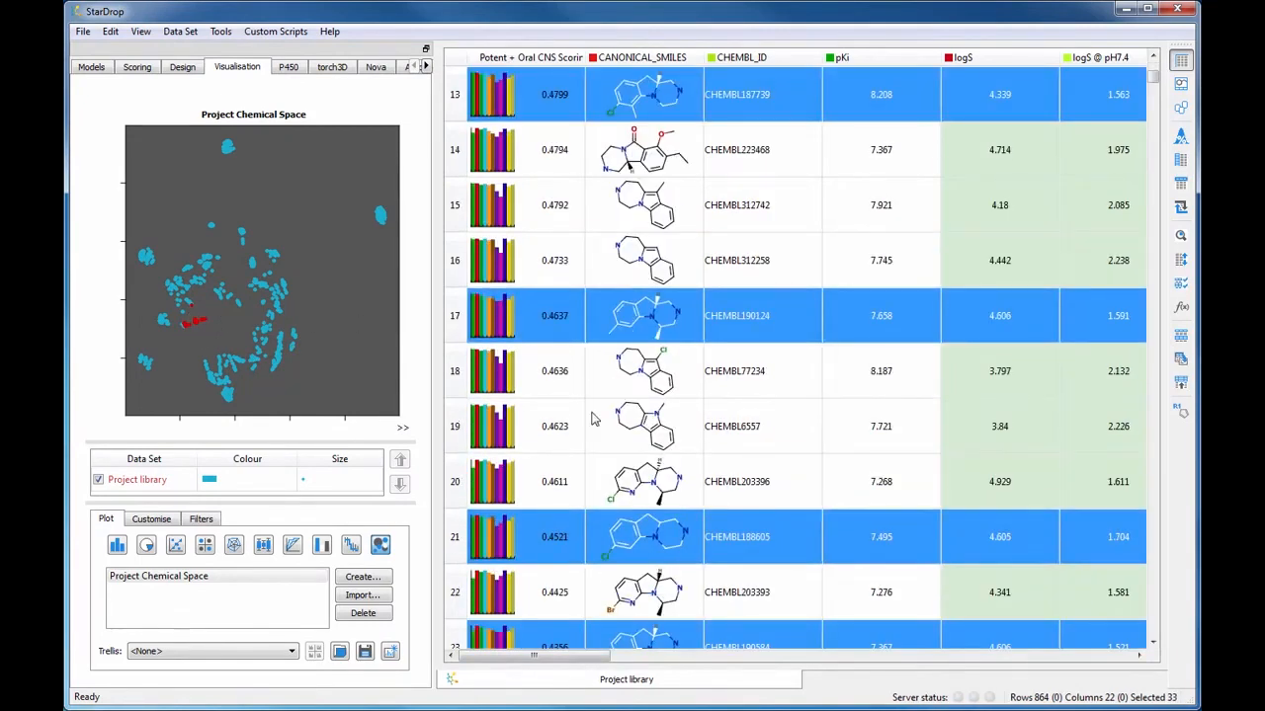
pyautogui.click(356, 289)
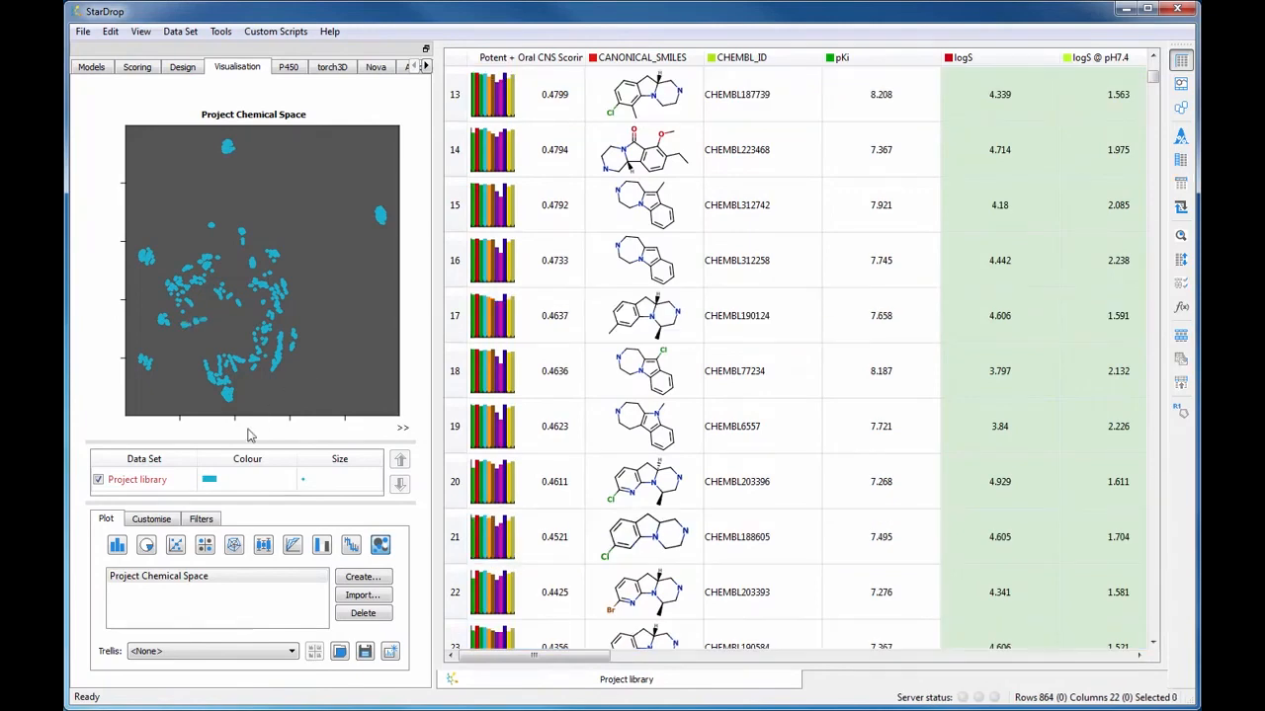
# Colour the chemical space points by the Potent + Oral CNS Scoring Profile, interpolating from red to yellow with a lower upper limit.
pyautogui.doubleClick(208, 482)
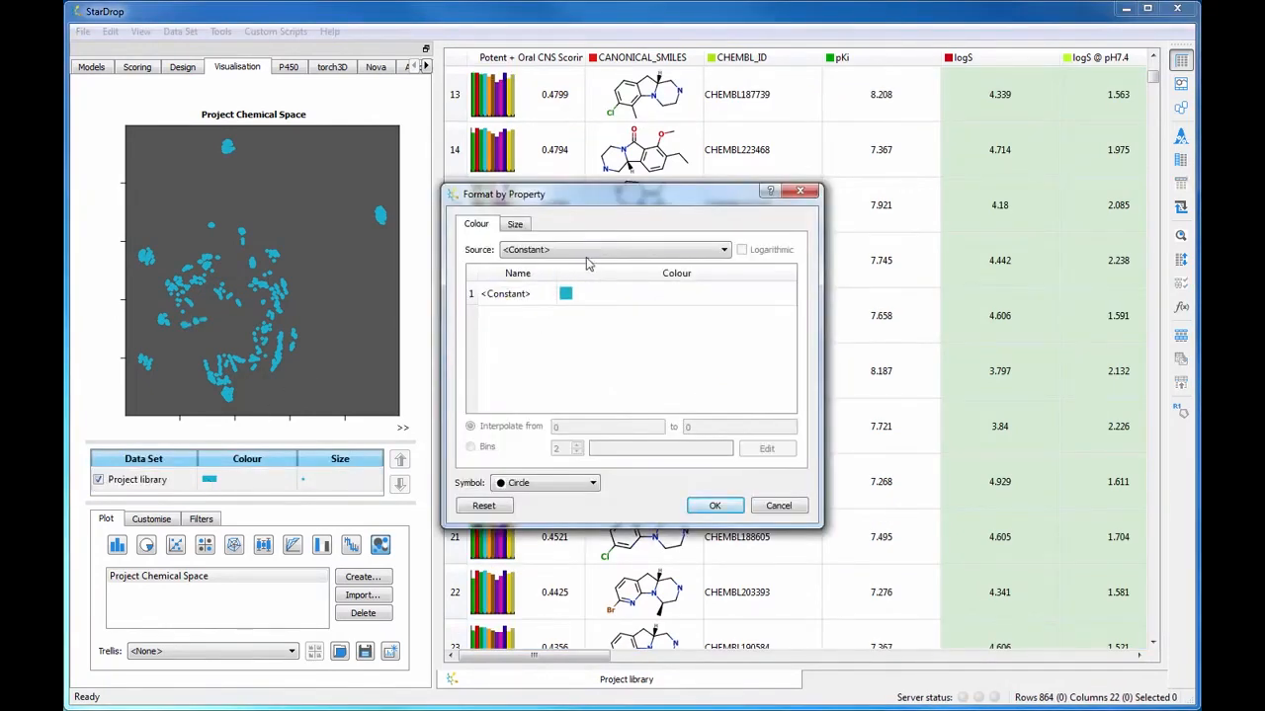
pyautogui.click(587, 252)
pyautogui.click(591, 274)
pyautogui.click(720, 423)
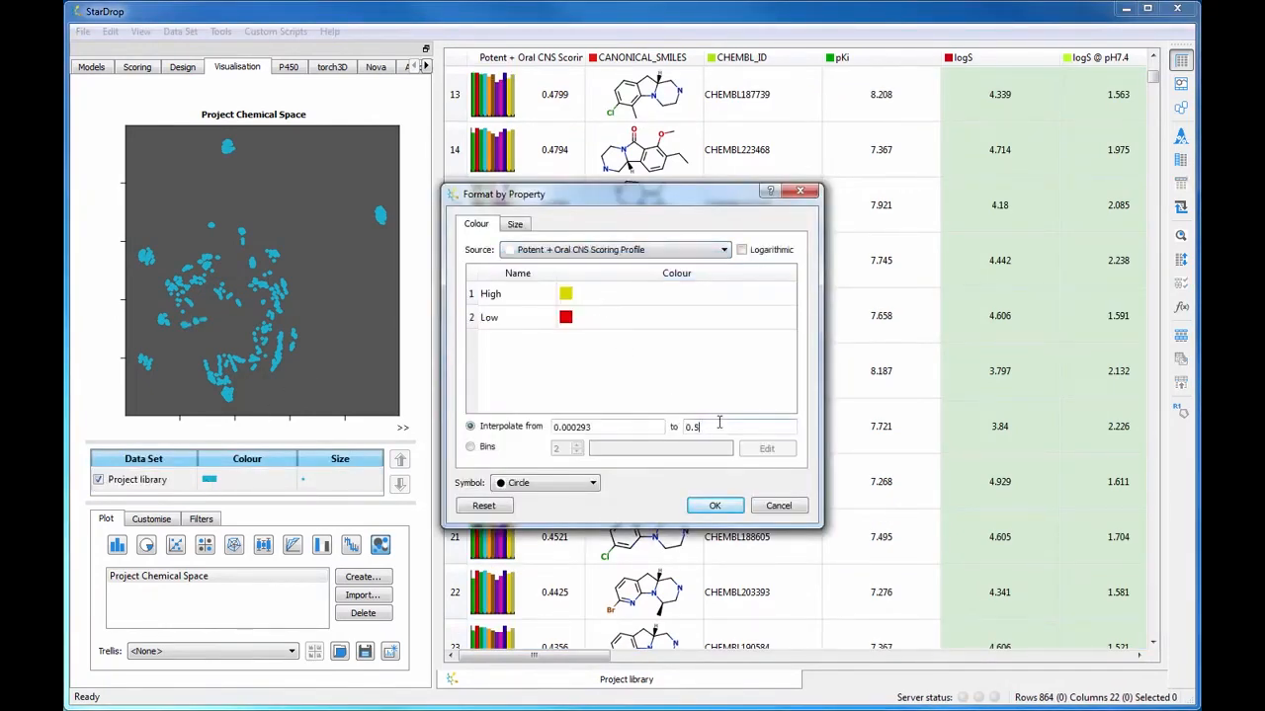
pyautogui.write('4')
pyautogui.click(714, 504)
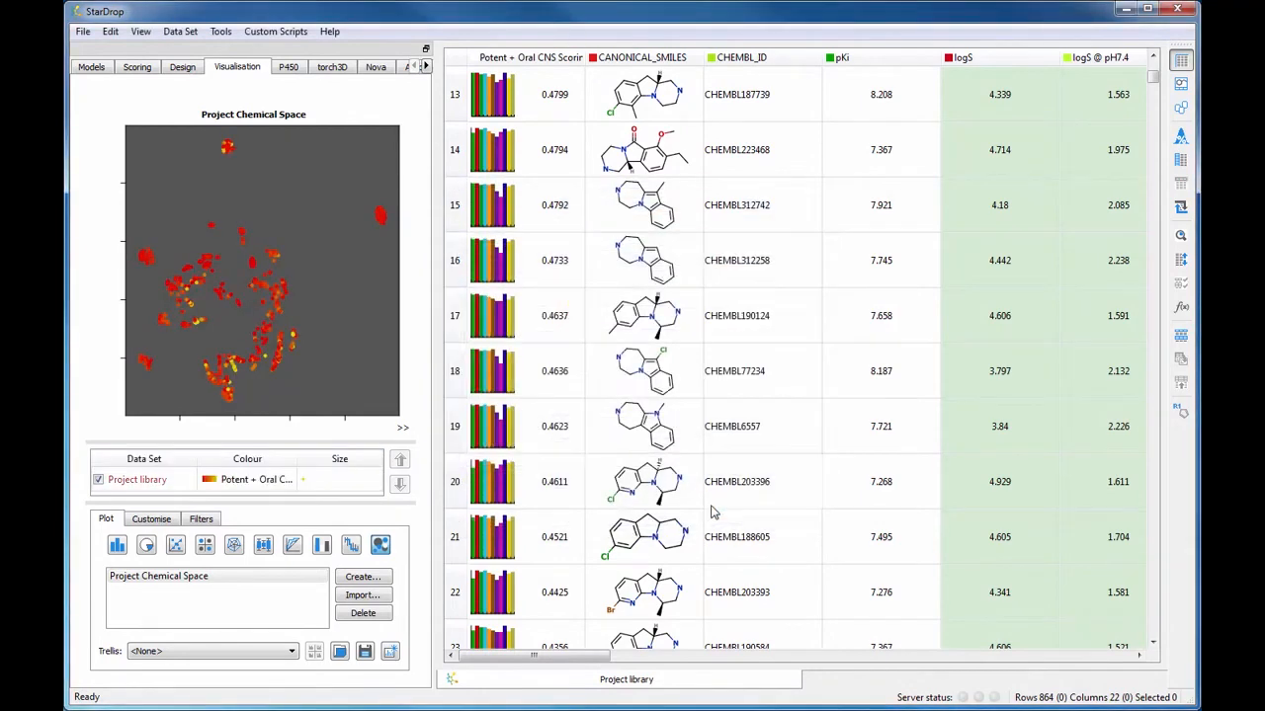
# Detach a copy of the plot into its own window over the table and change it to a histogram of logP.
pyautogui.click(390, 651)
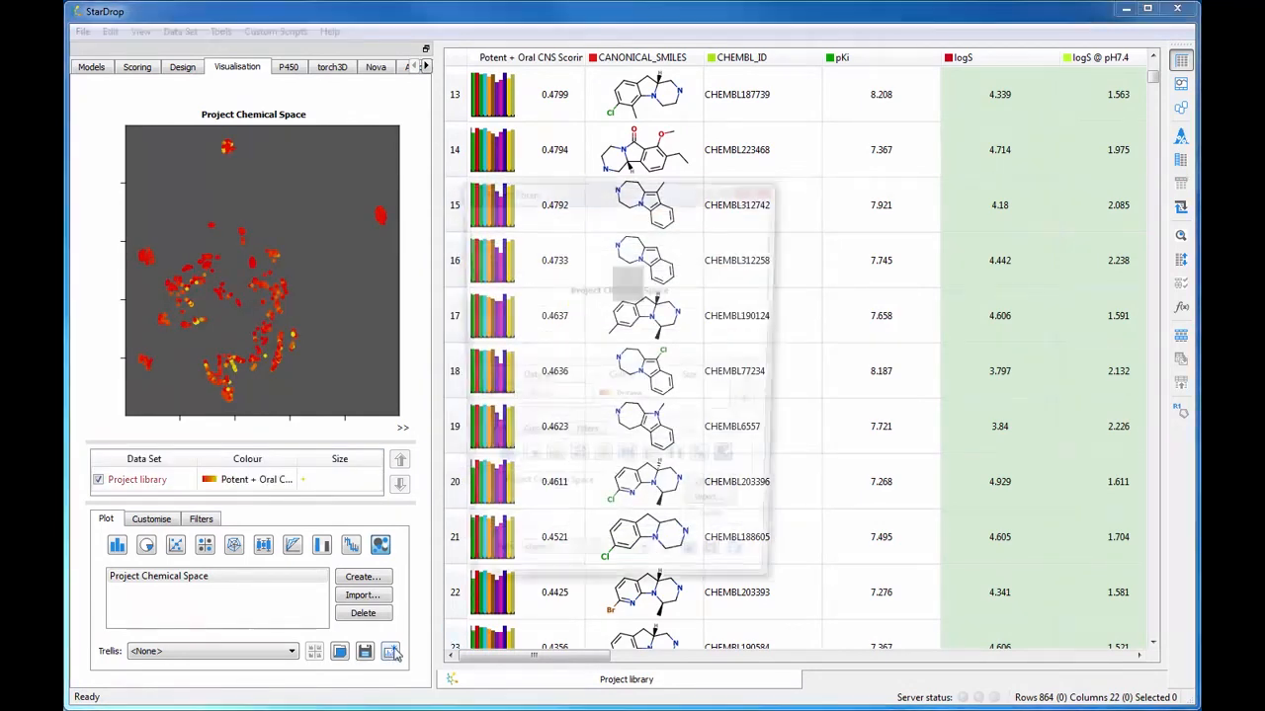
pyautogui.moveTo(652, 189); pyautogui.dragTo(1003, 73)
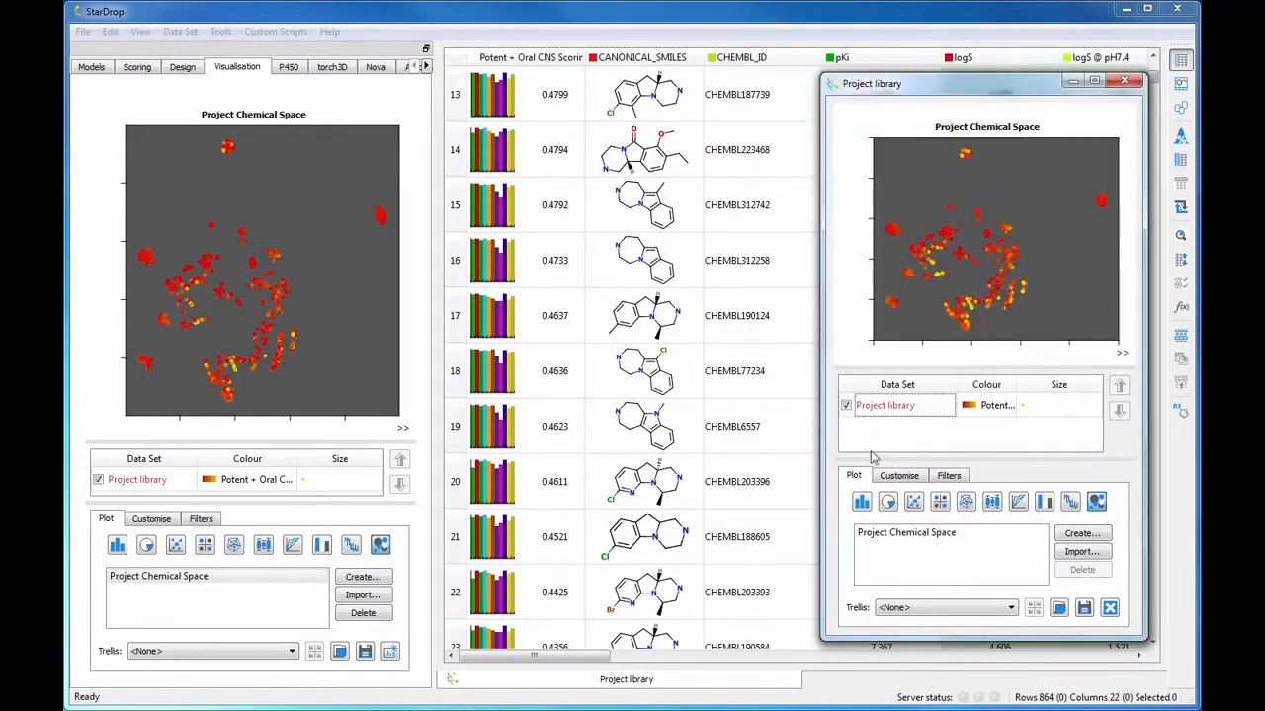
pyautogui.click(861, 502)
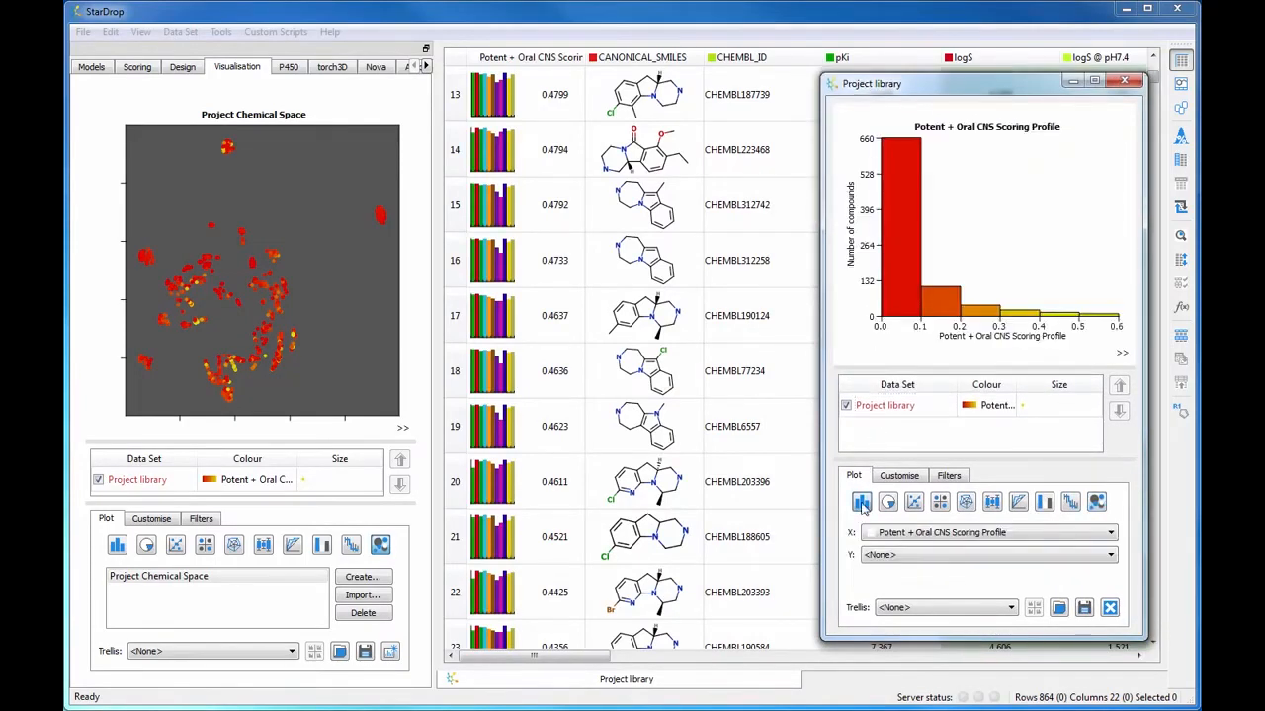
pyautogui.click(907, 533)
pyautogui.click(905, 588)
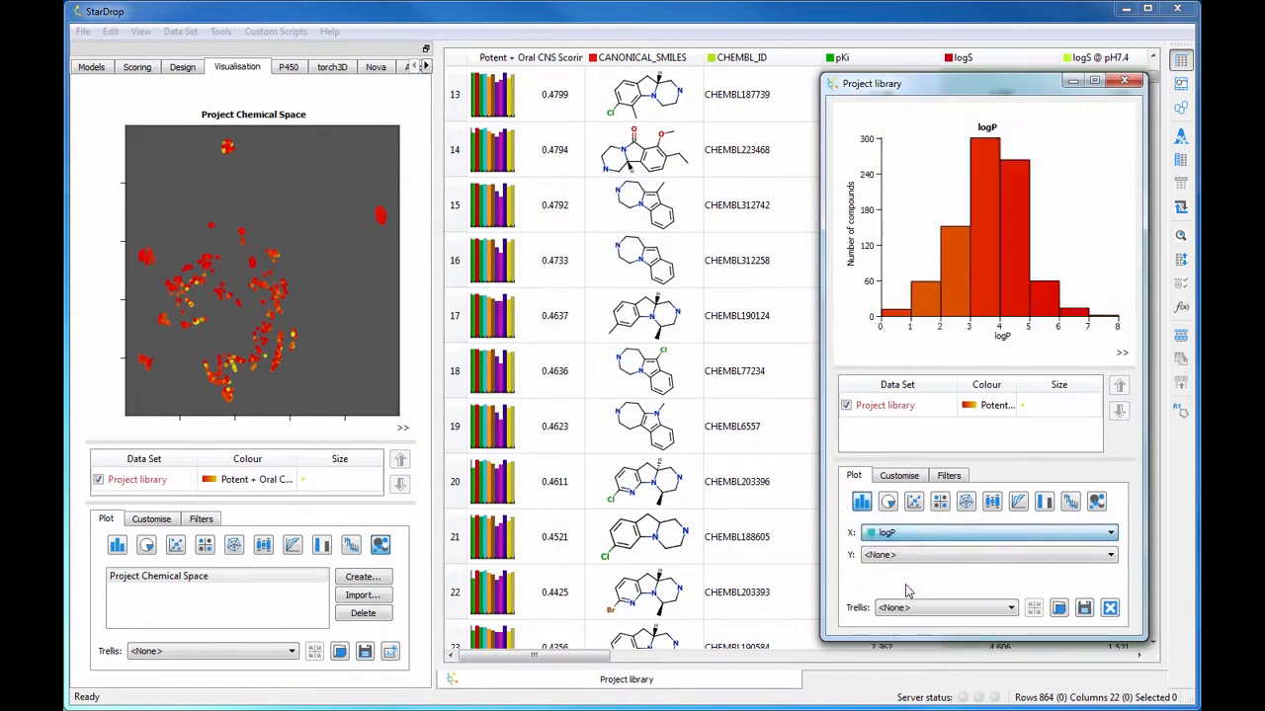
# Lasso the isolated right-hand cluster and the lower yellow cluster in chemical space in turn, comparing their logP distributions.
pyautogui.click(400, 229)
pyautogui.moveTo(381, 238); pyautogui.dragTo(400, 225)
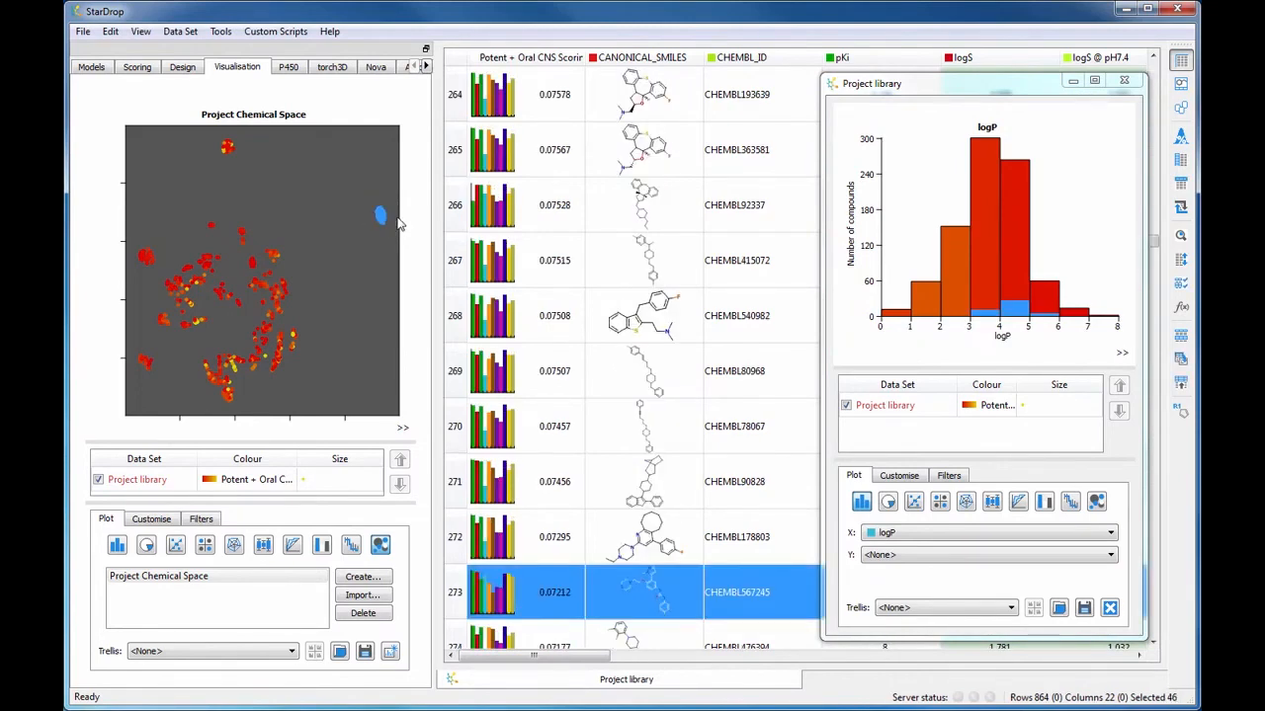
pyautogui.click(241, 367)
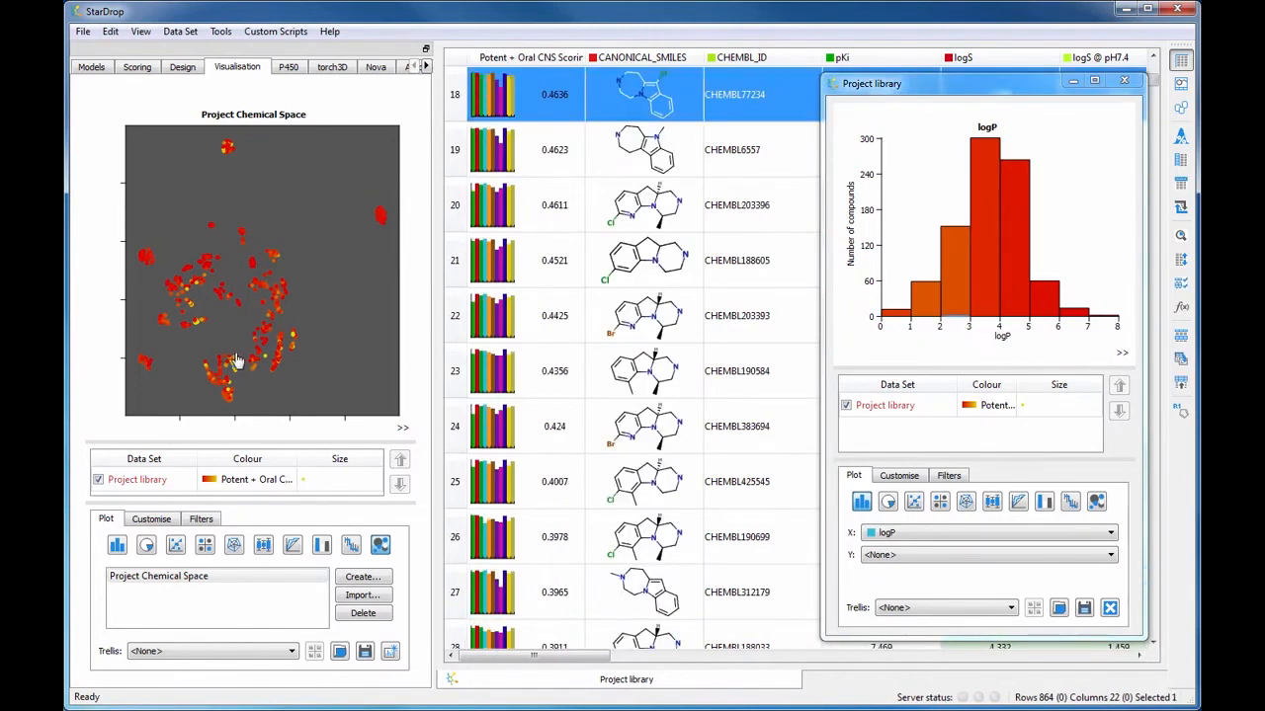
pyautogui.moveTo(225, 375); pyautogui.dragTo(246, 366)
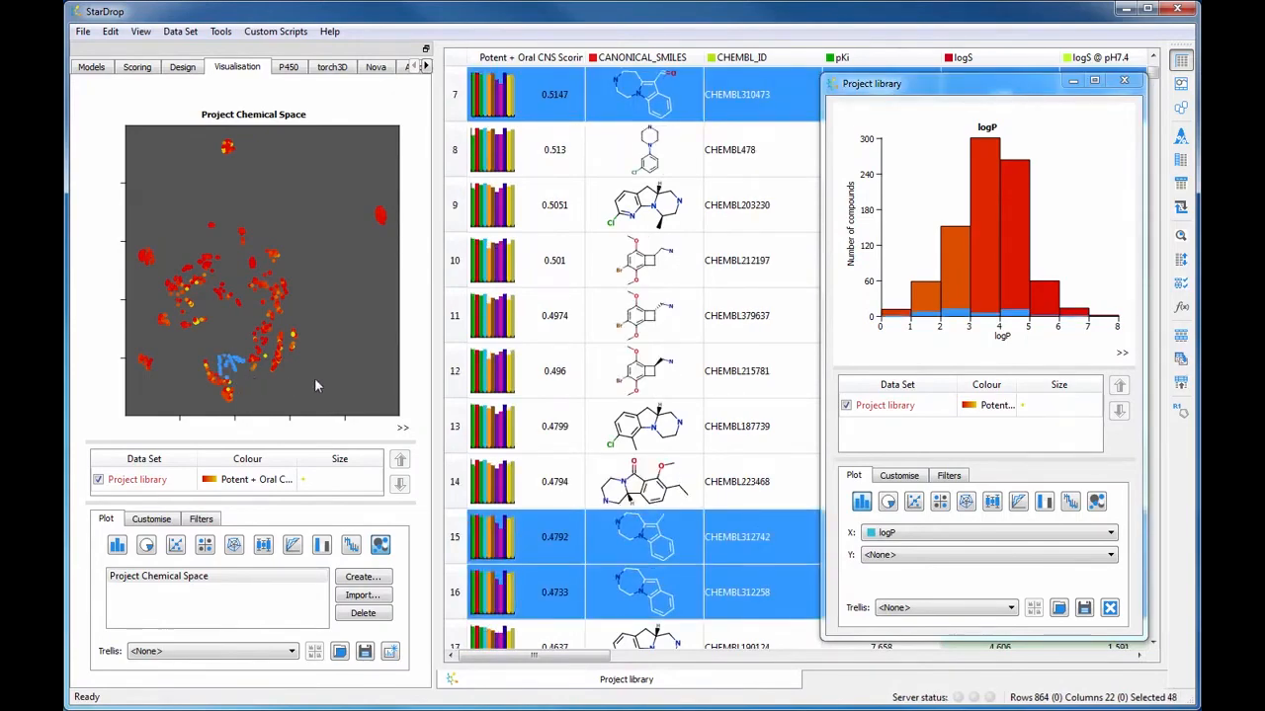
# Change the detached histogram to a snake plot of the Potent + Oral CNS Scoring Profile and lasso its highest-scoring compounds.
pyautogui.click(1069, 504)
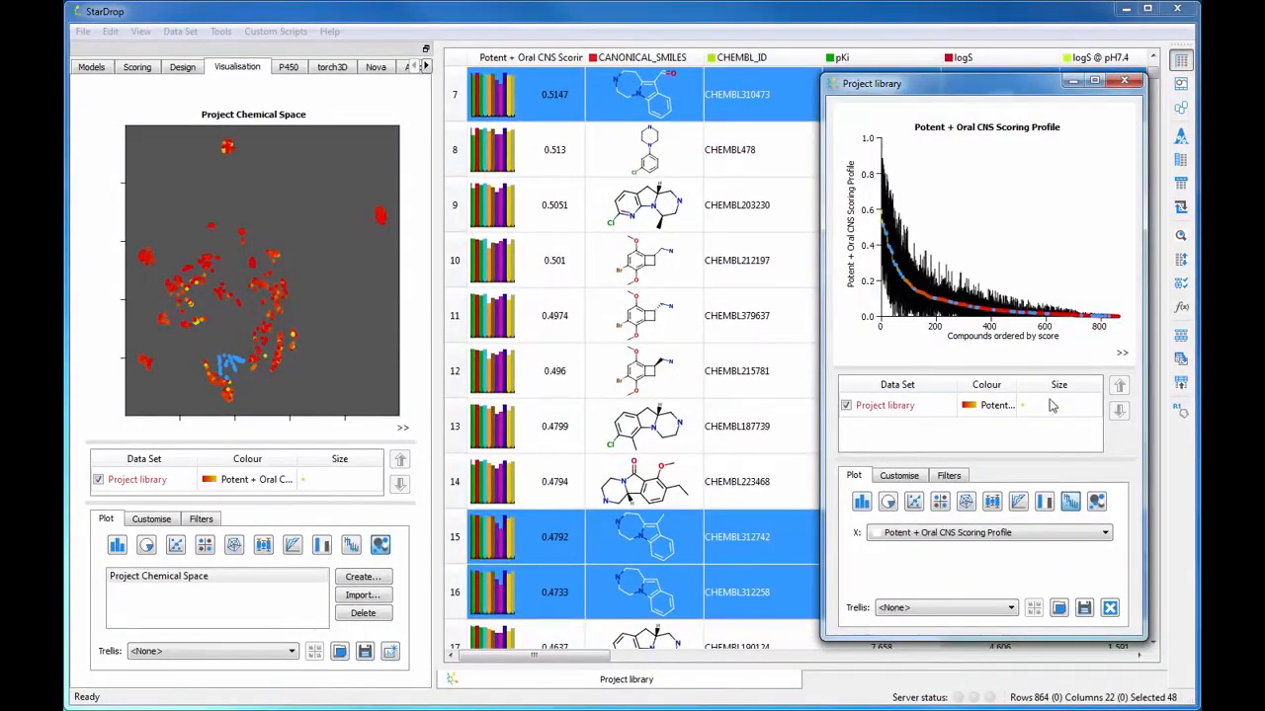
pyautogui.click(982, 229)
pyautogui.moveTo(908, 210)
pyautogui.mouseDown()
pyautogui.moveTo(874, 208)
pyautogui.moveTo(874, 251)
pyautogui.moveTo(892, 261)
pyautogui.moveTo(906, 227)
pyautogui.mouseUp()
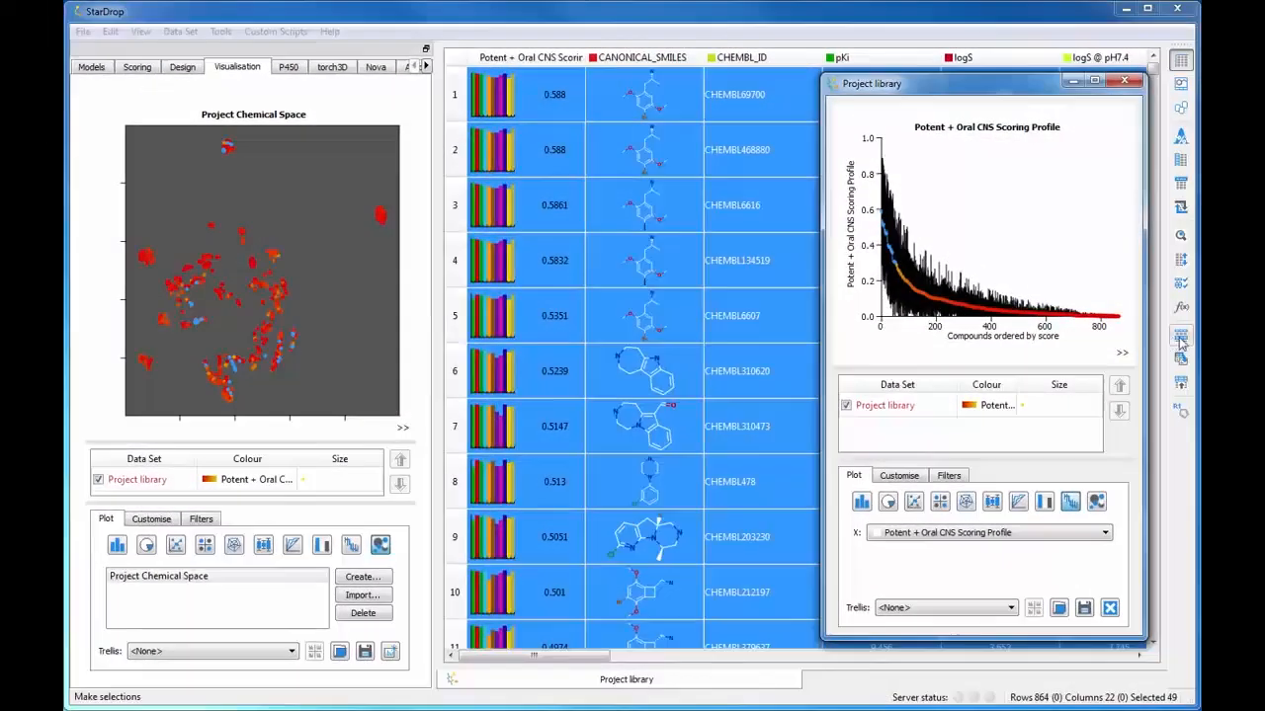
# Run a biased selection of the best 50 compounds with 0.9 diversity and 0.1 value on high profile scores, stopping the optimisation.
pyautogui.click(1181, 340)
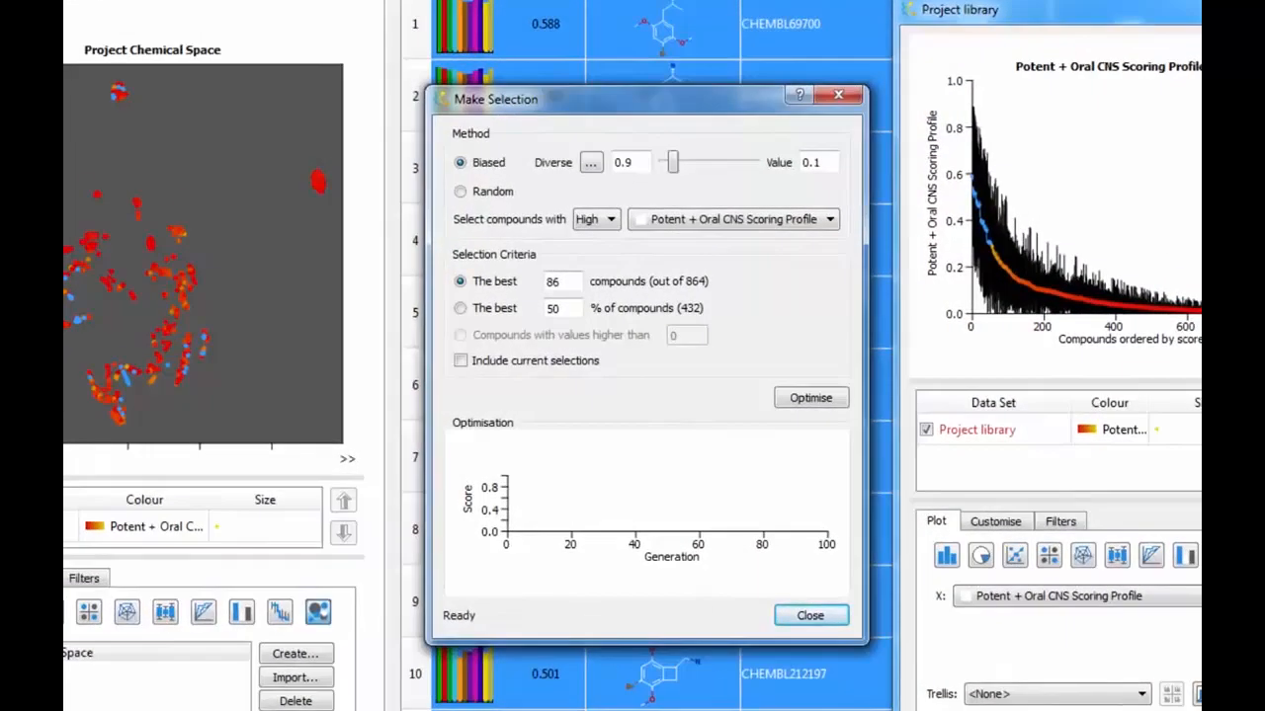
pyautogui.doubleClick(573, 283)
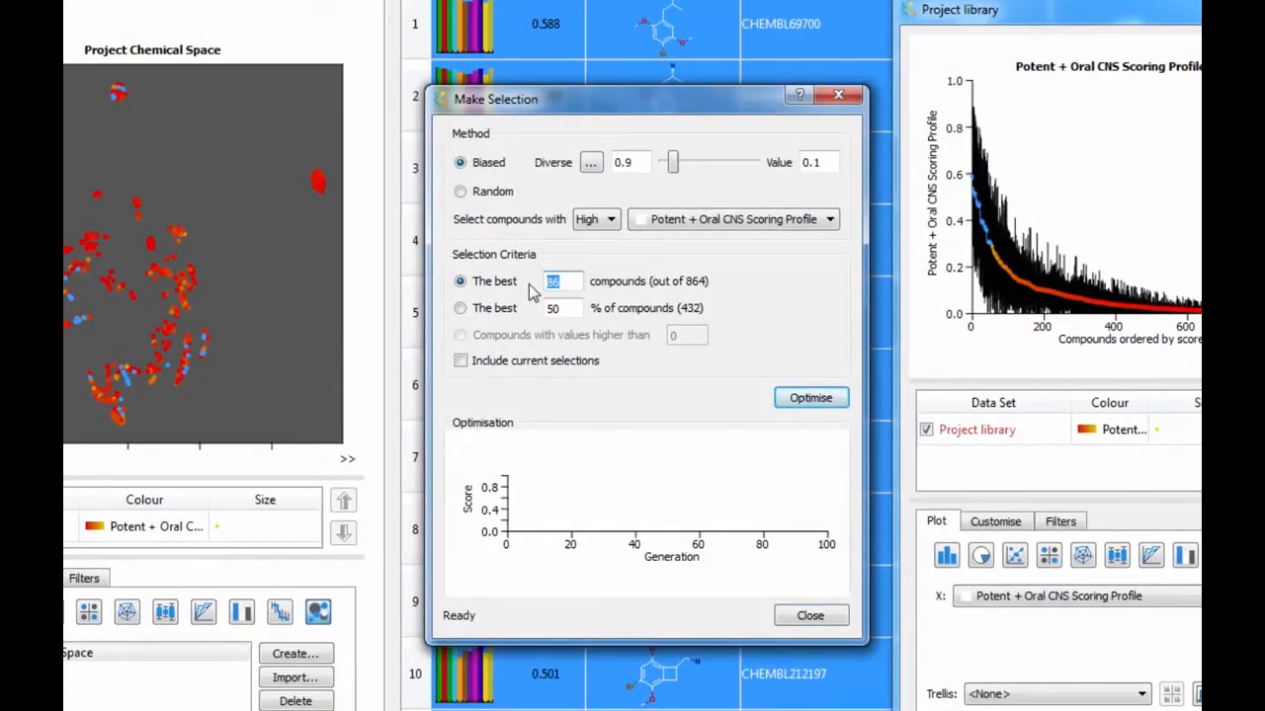
pyautogui.write('50')
pyautogui.click(790, 402)
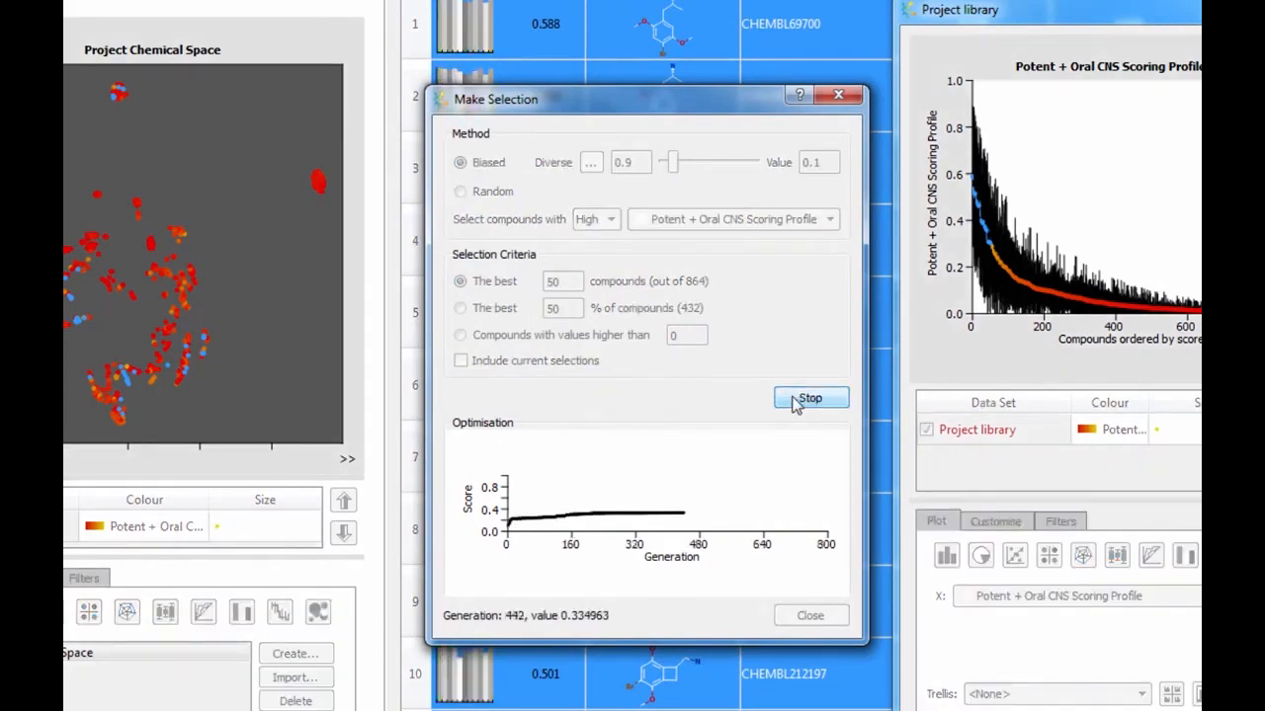
pyautogui.click(796, 403)
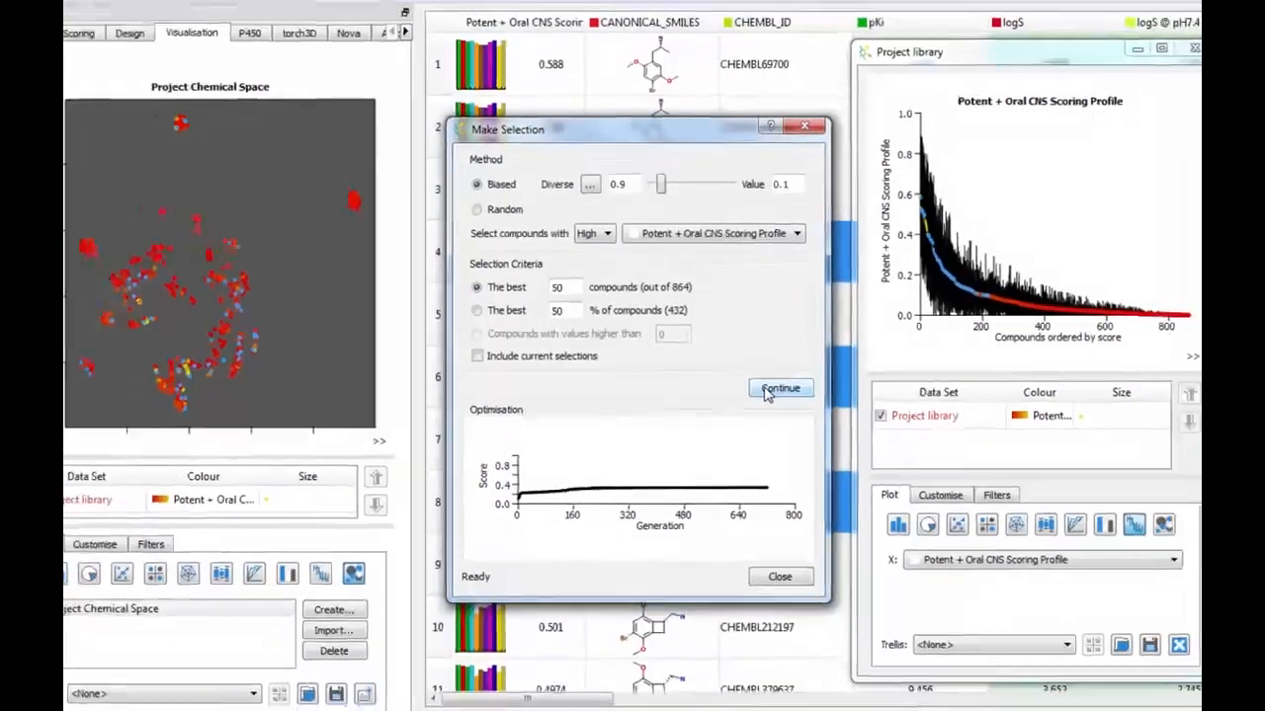